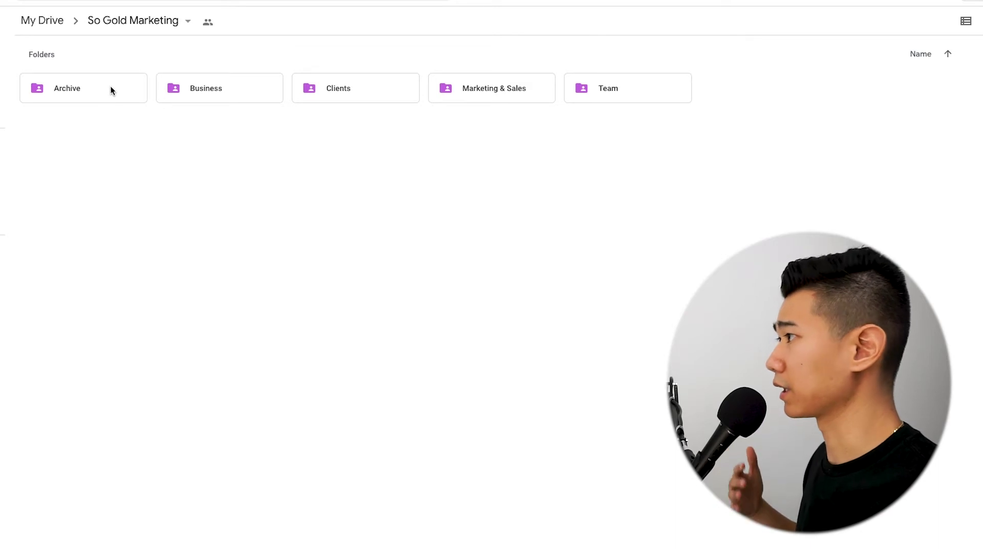
Examine the So Gold Marketing top-level folders in turn: Archive, Business, Clients, Marketing & Sales and Team
click(218, 90)
click(369, 97)
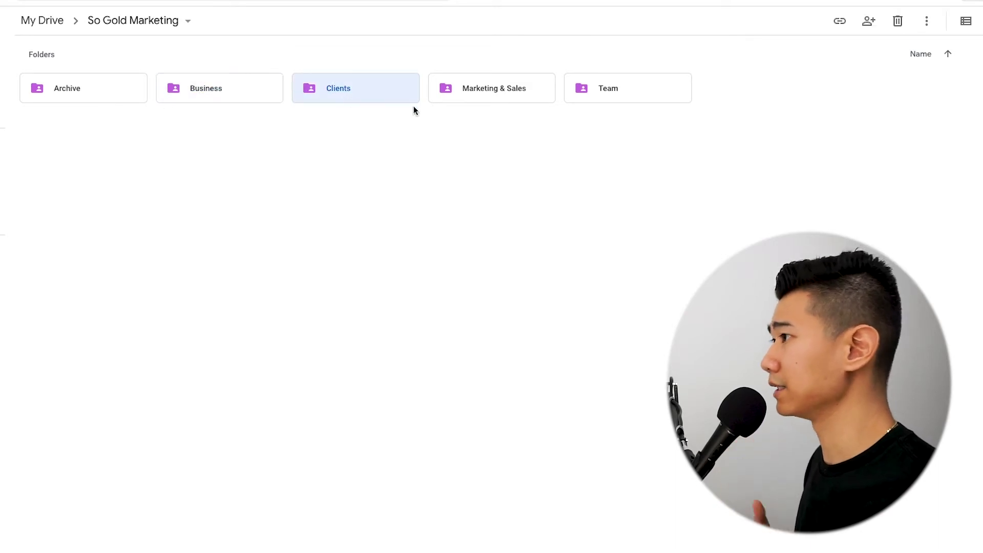
click(497, 85)
click(653, 99)
click(87, 95)
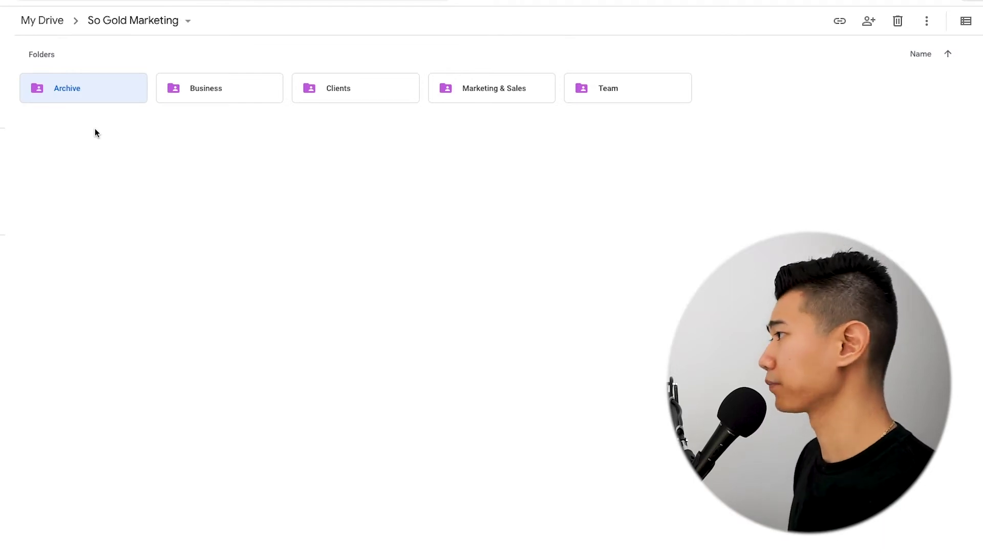
click(226, 92)
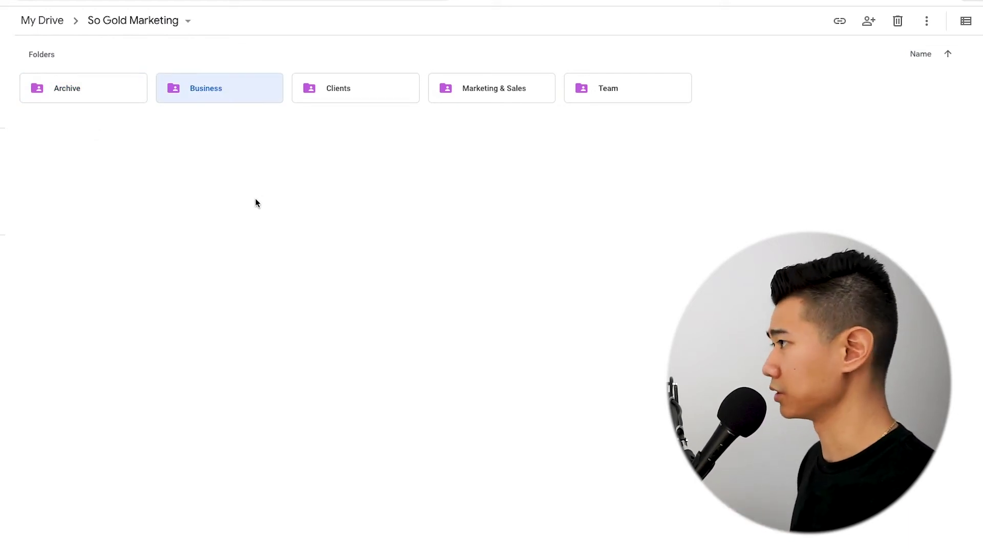
click(362, 87)
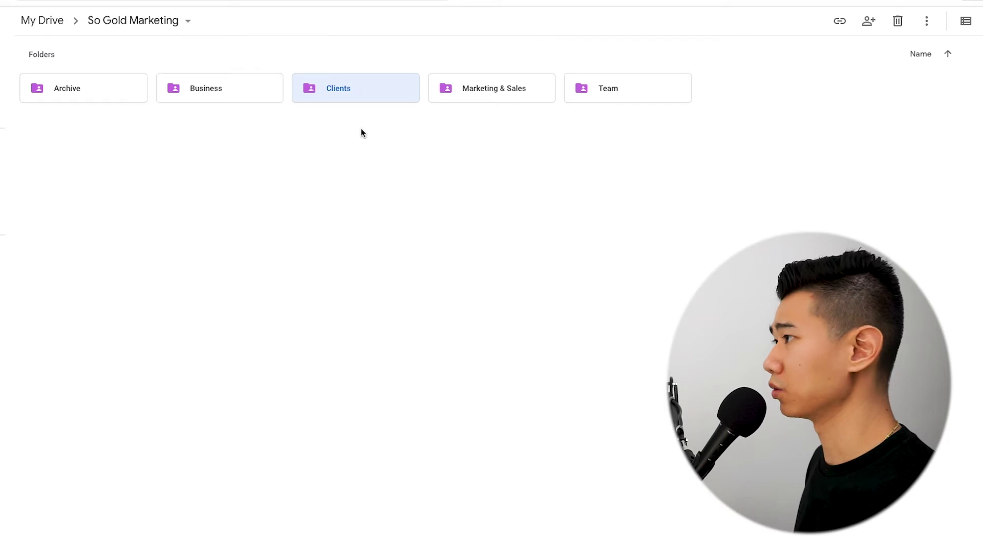
click(531, 95)
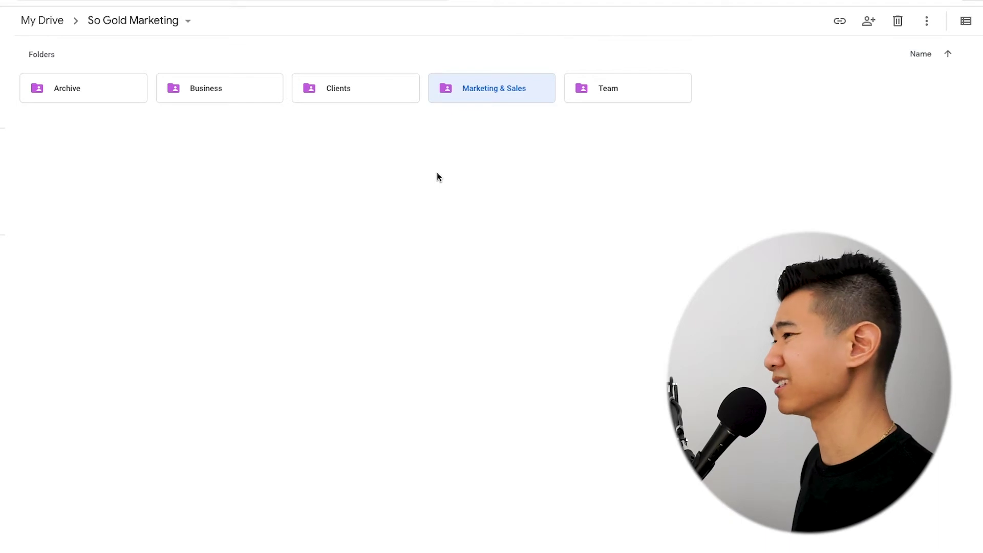
click(662, 87)
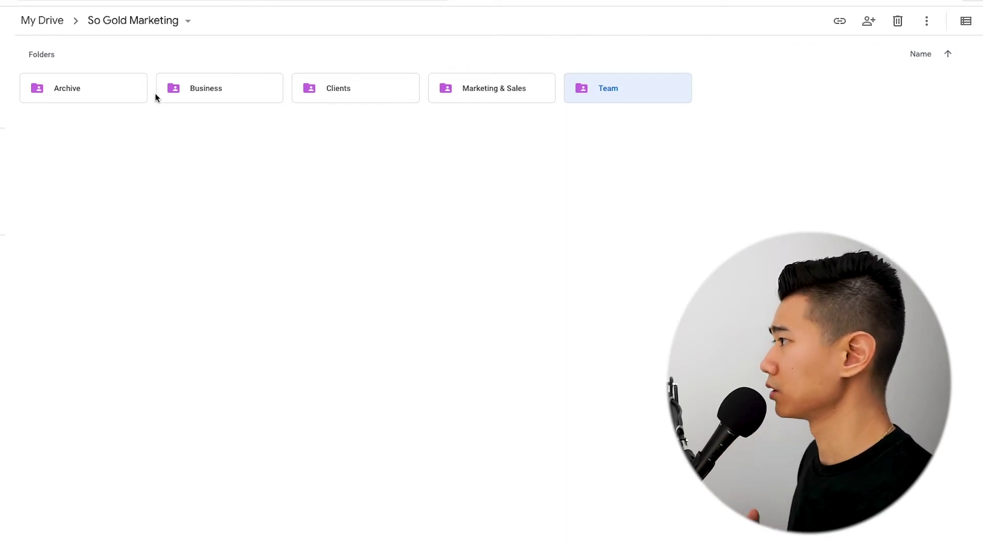
click(102, 99)
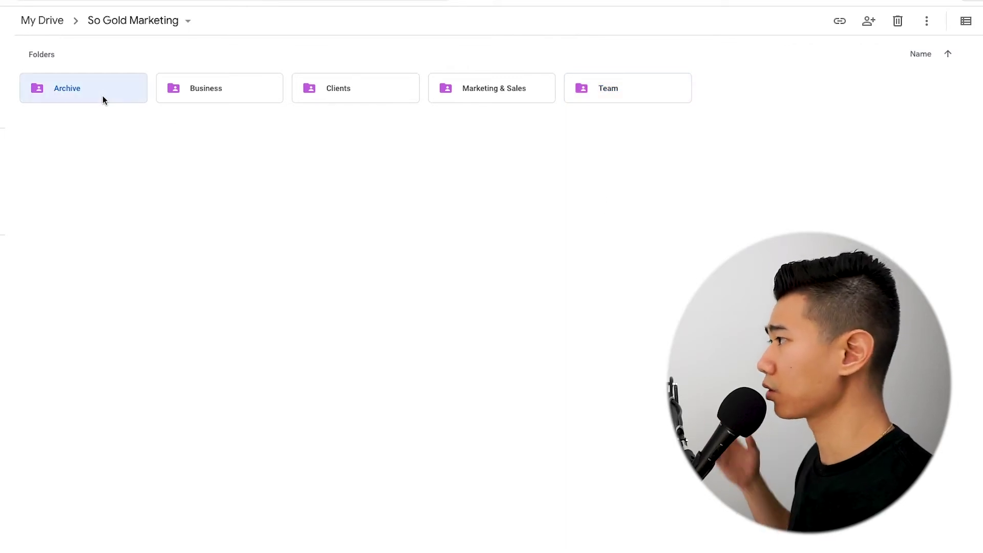
Open the Business folder and examine its Business Development subfolder's contents and the Business Operations folder entry
click(240, 96)
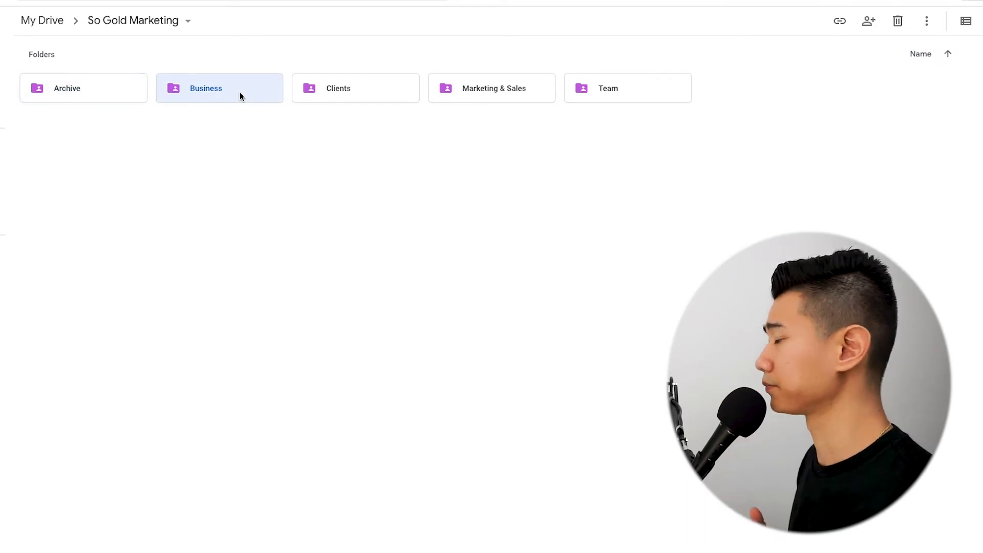
double_click(240, 97)
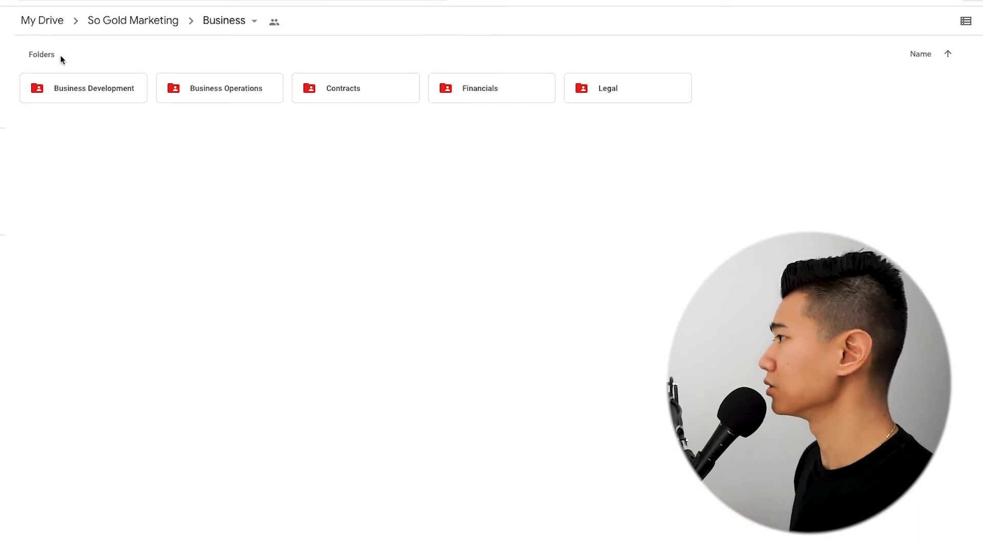
double_click(86, 89)
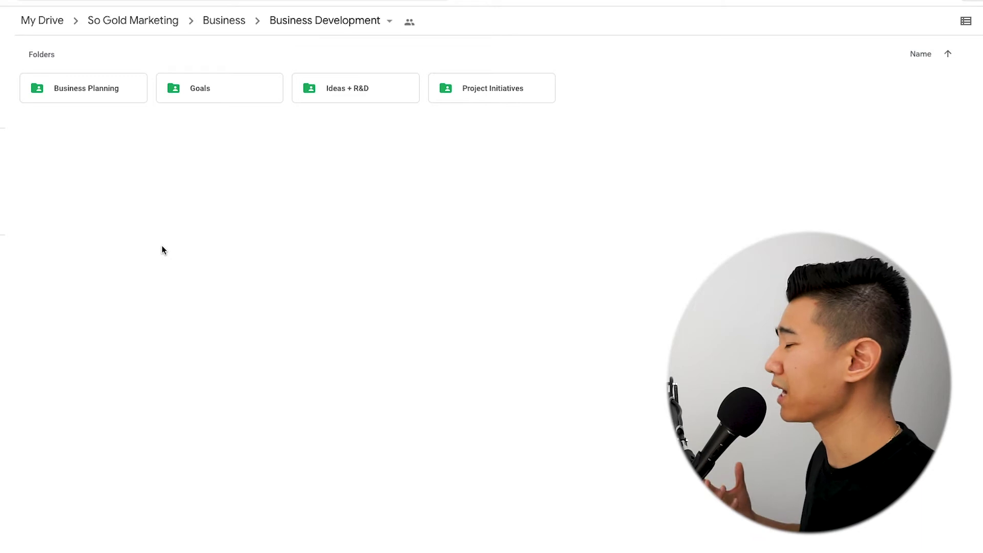
click(231, 20)
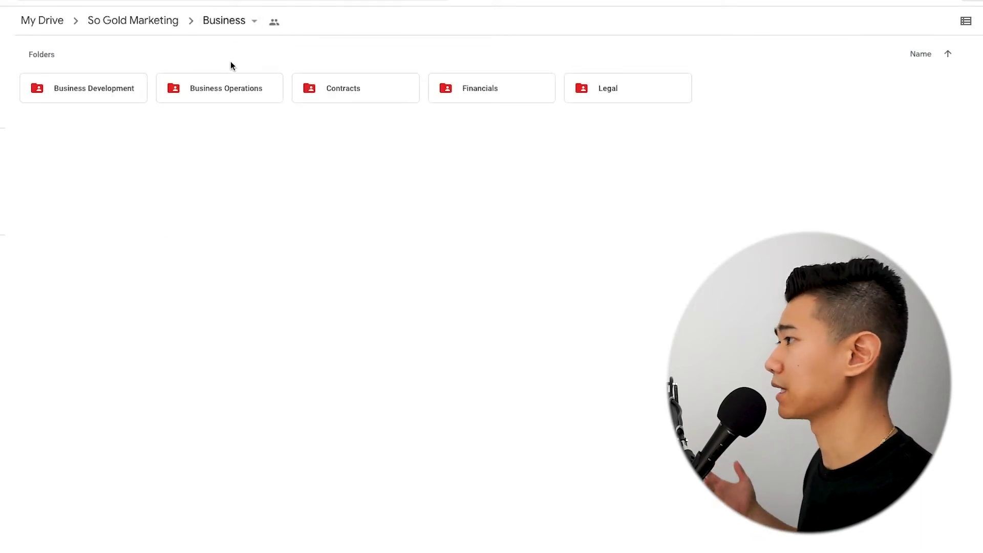
click(230, 100)
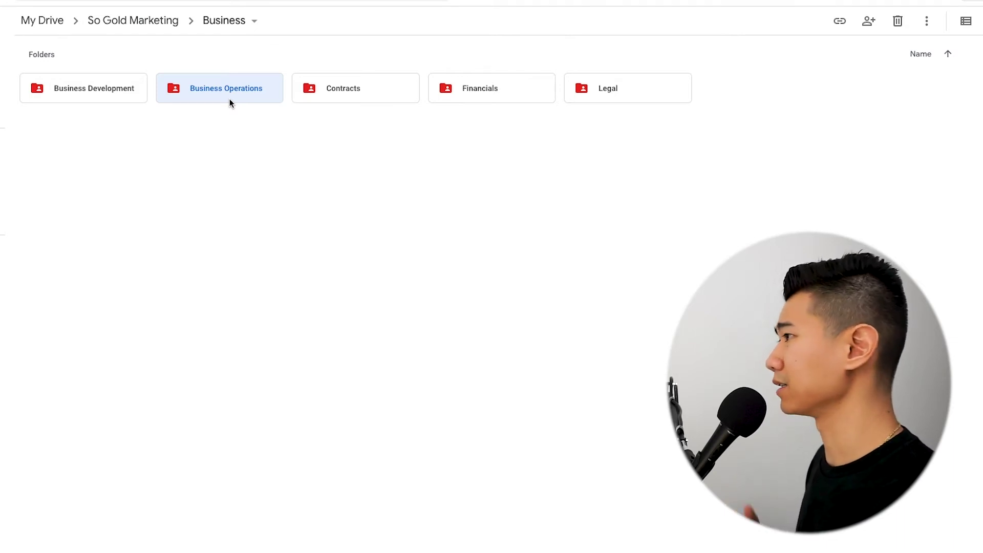
click(226, 142)
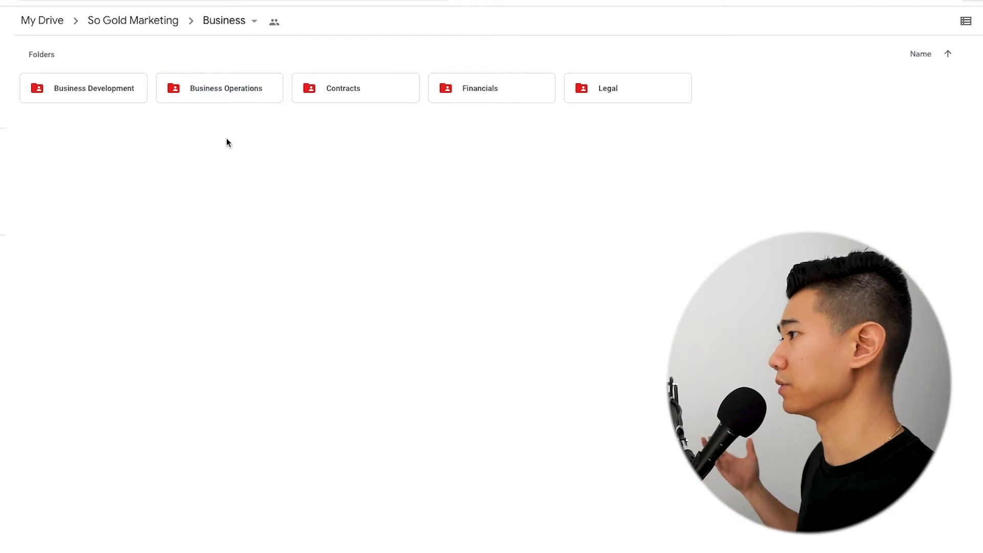
Examine the subfolders of Contracts, including W-9s, and return to the Business folder
click(352, 91)
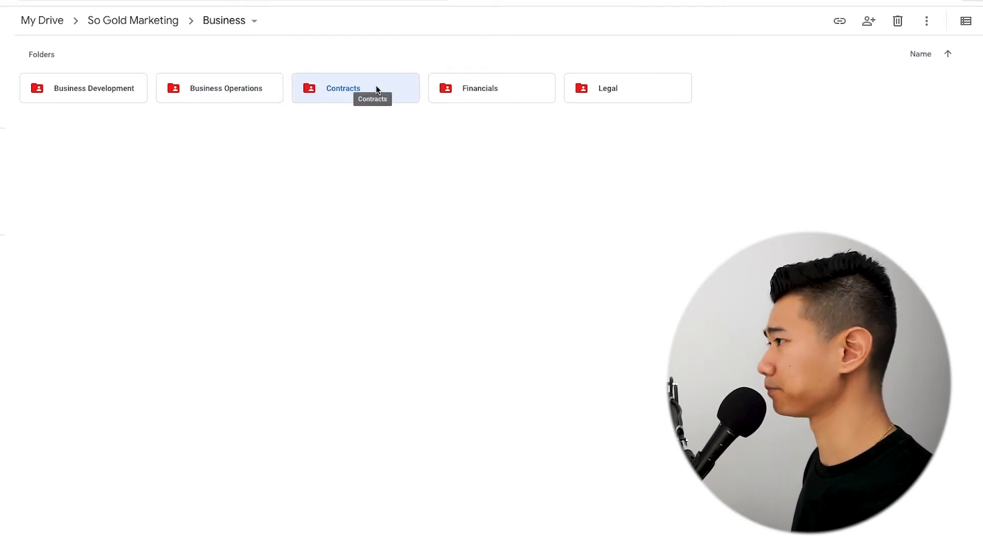
double_click(376, 87)
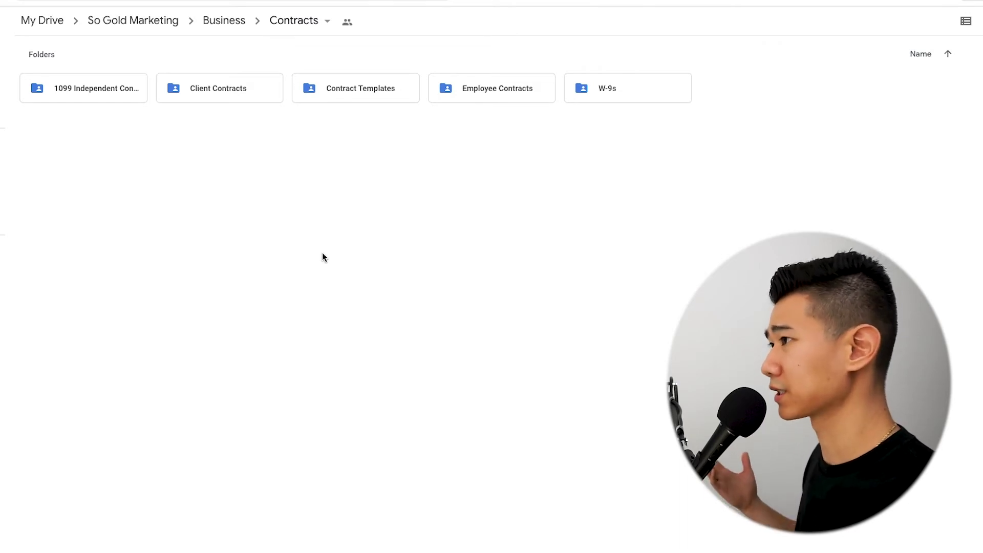
click(621, 93)
click(619, 134)
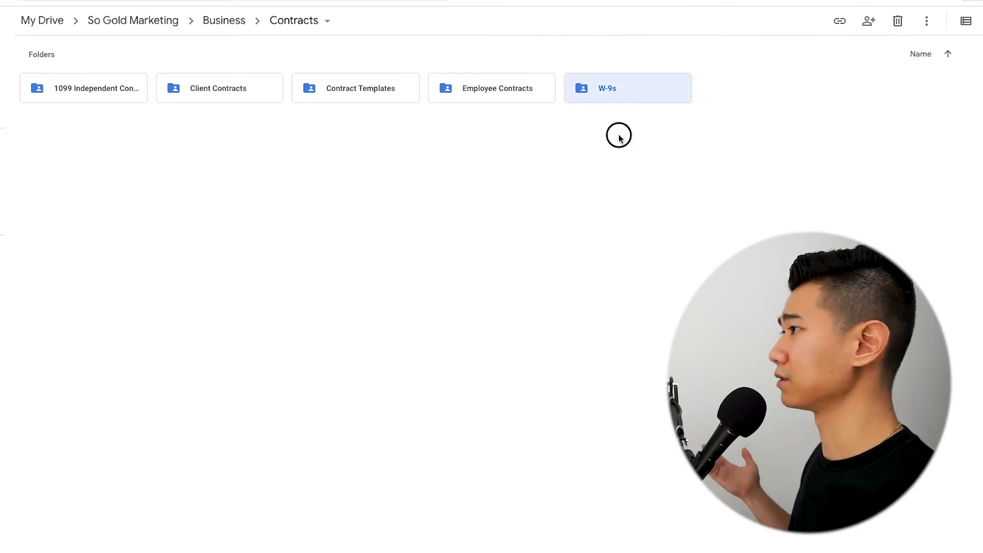
click(217, 23)
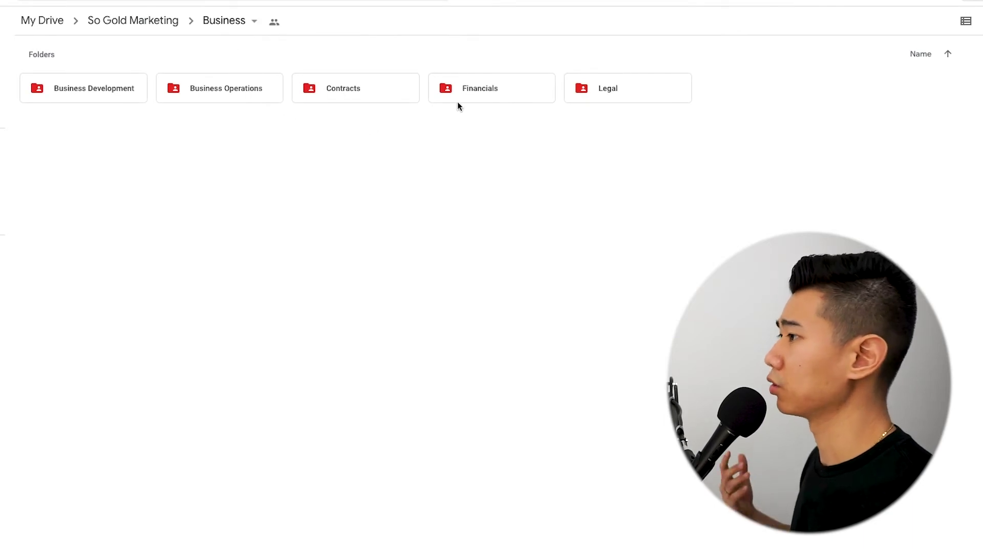
Open the Financials folder and examine its year folders, Payroll Documents and Templates
click(493, 95)
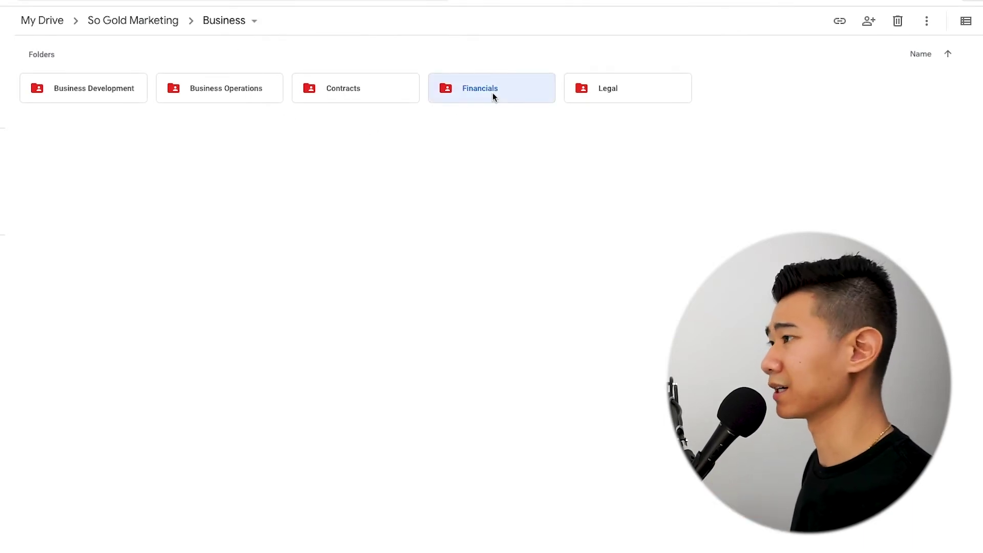
double_click(493, 94)
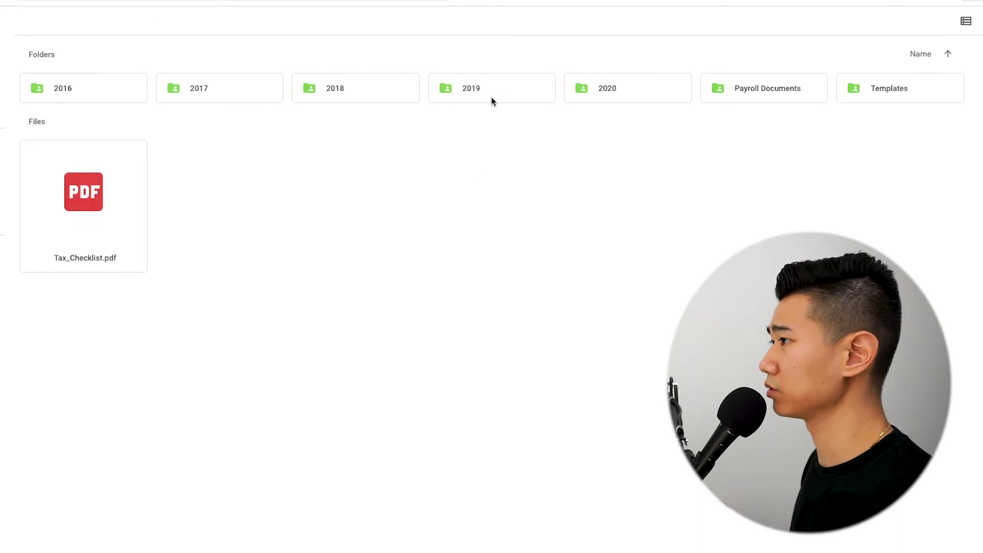
click(83, 97)
click(205, 92)
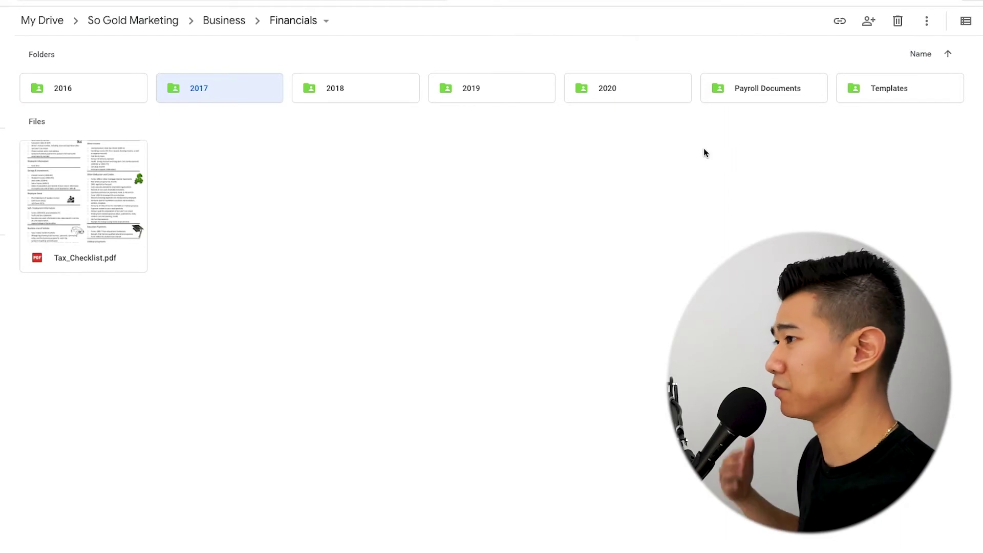
click(597, 136)
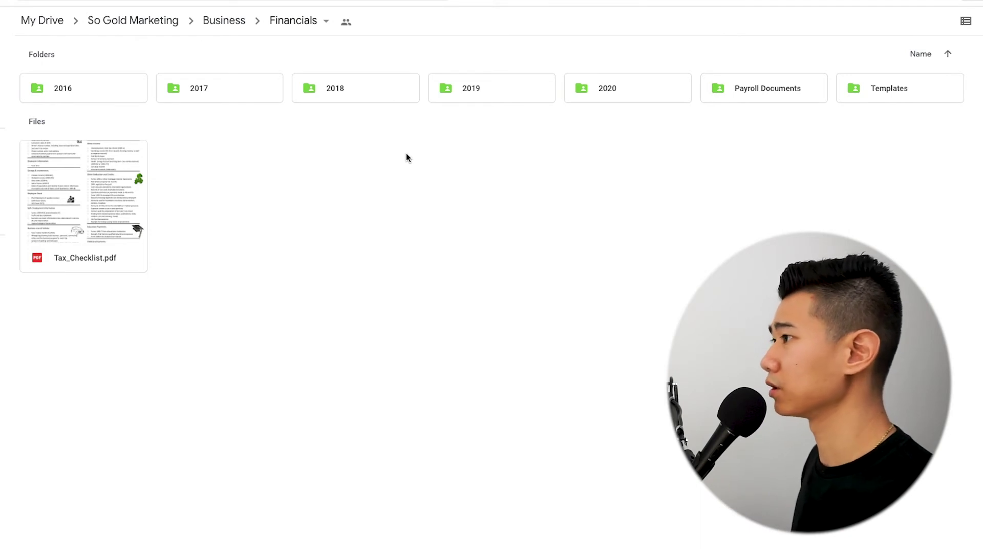
click(481, 99)
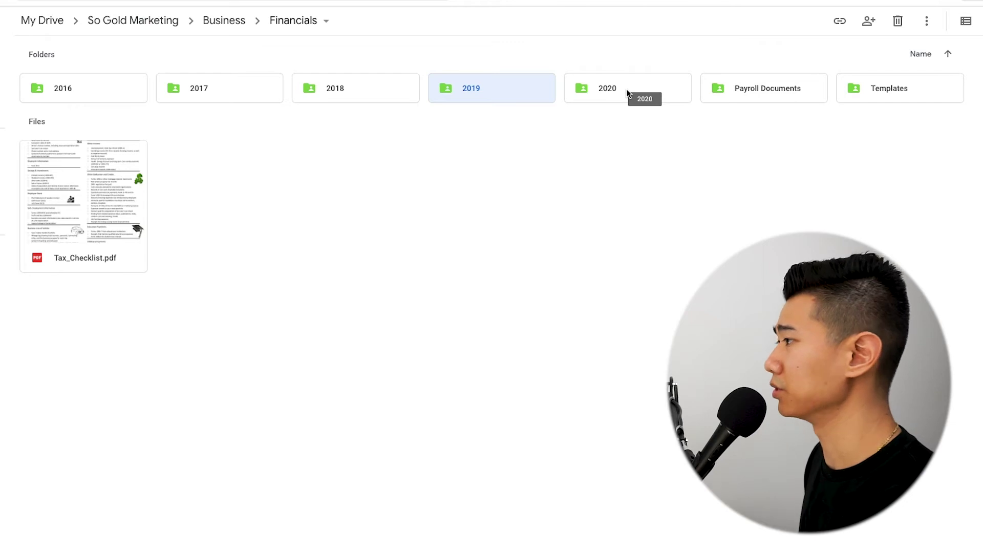
click(742, 100)
click(920, 88)
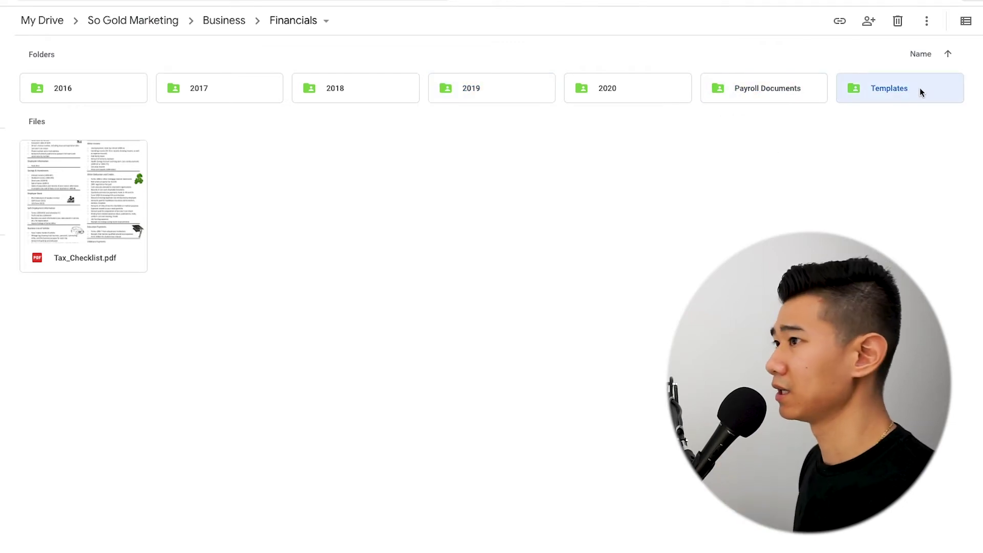
click(872, 124)
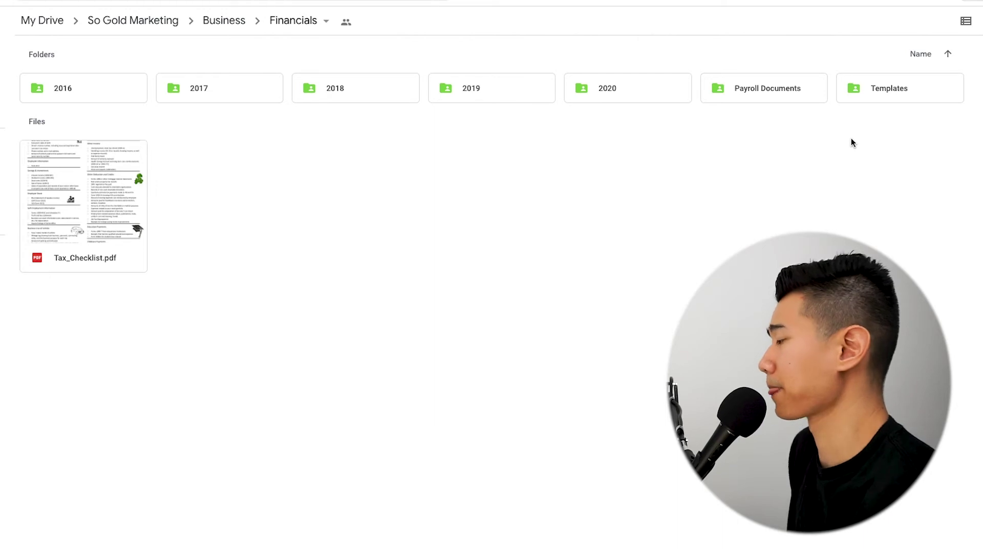
Point out the Tax_Checklist.pdf file in Financials and return to the Business folder
click(94, 188)
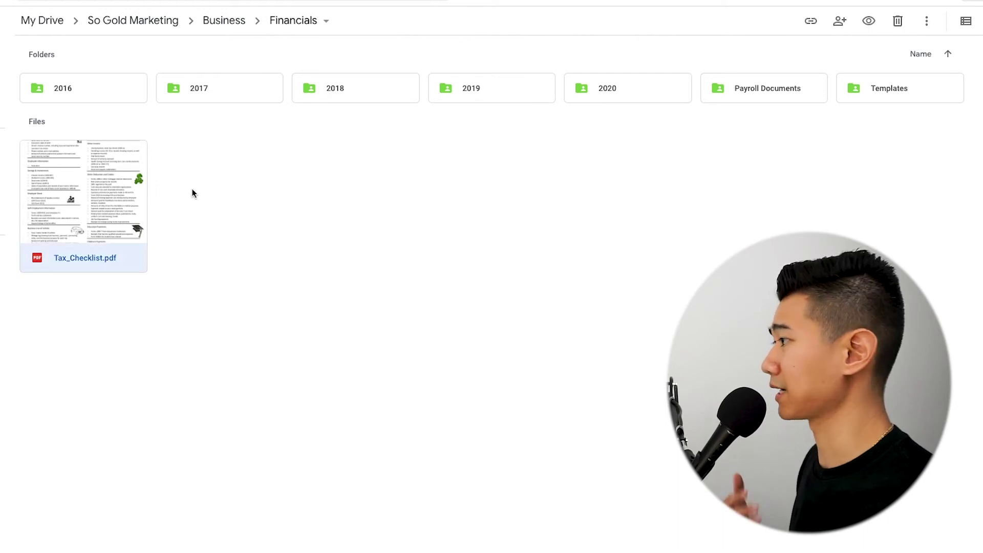
click(284, 192)
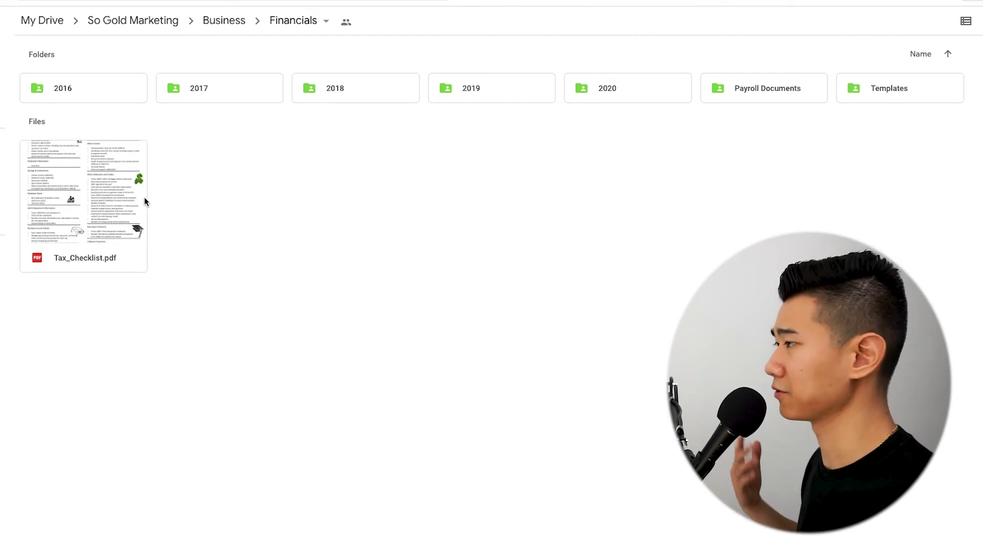
click(233, 30)
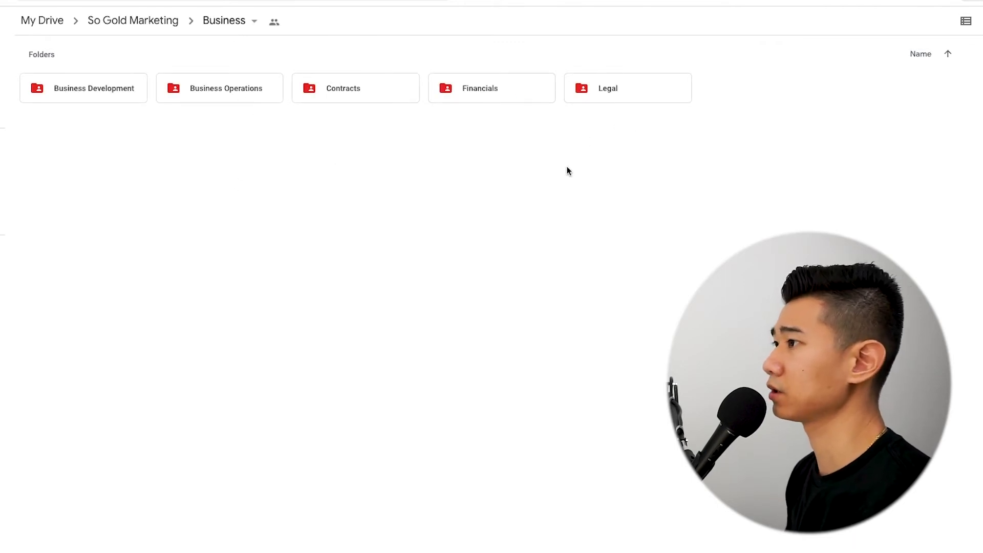
Examine the subfolders of Legal, including CA State, and return to the Business folder
click(661, 99)
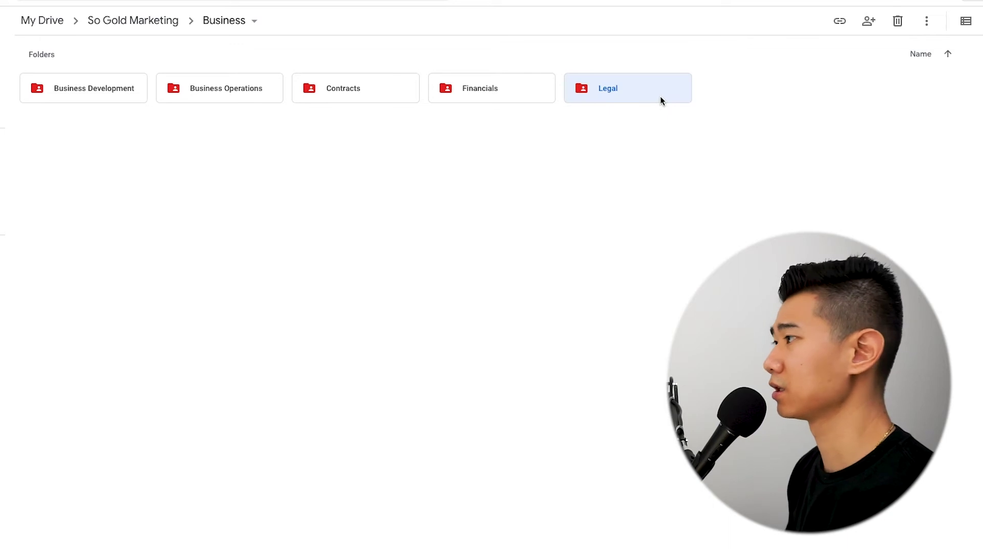
double_click(660, 98)
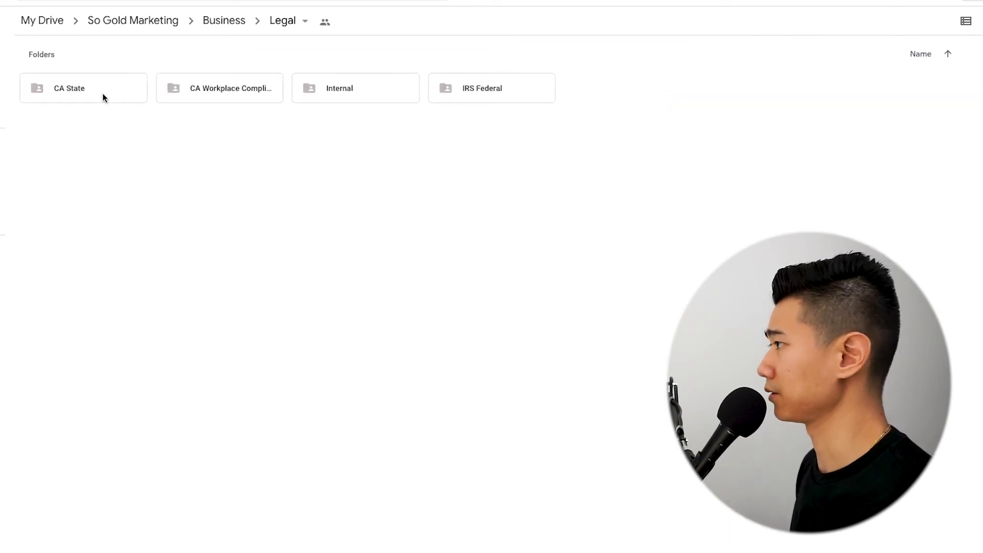
click(103, 92)
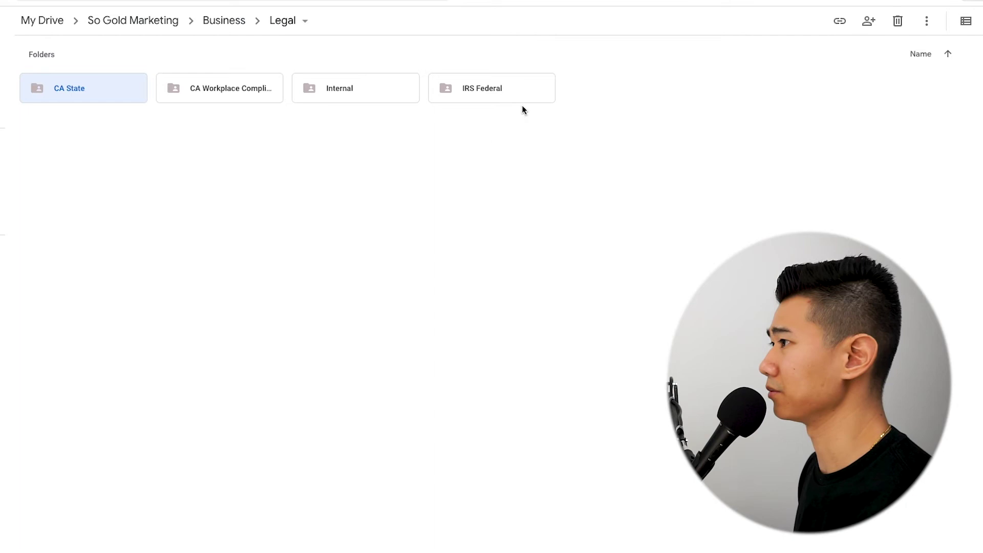
click(224, 25)
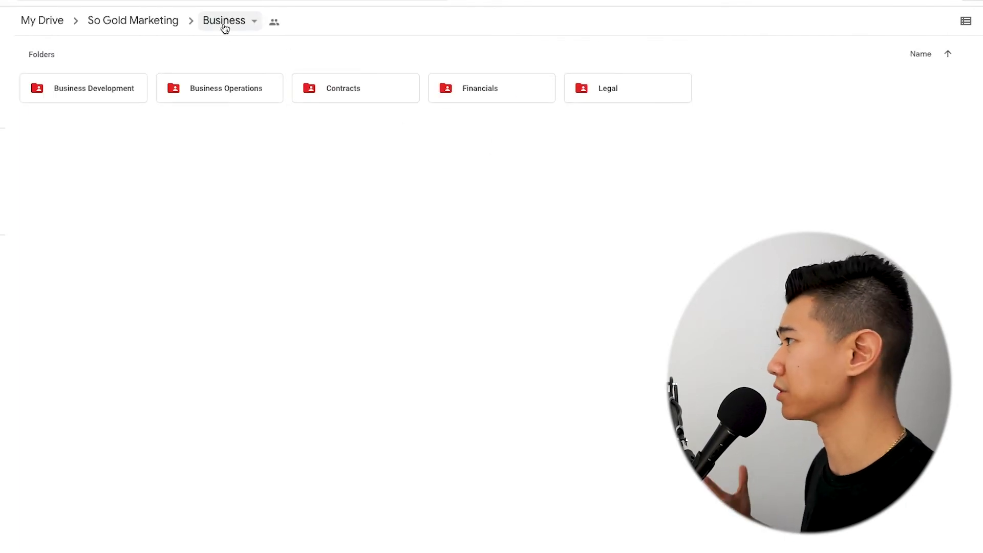
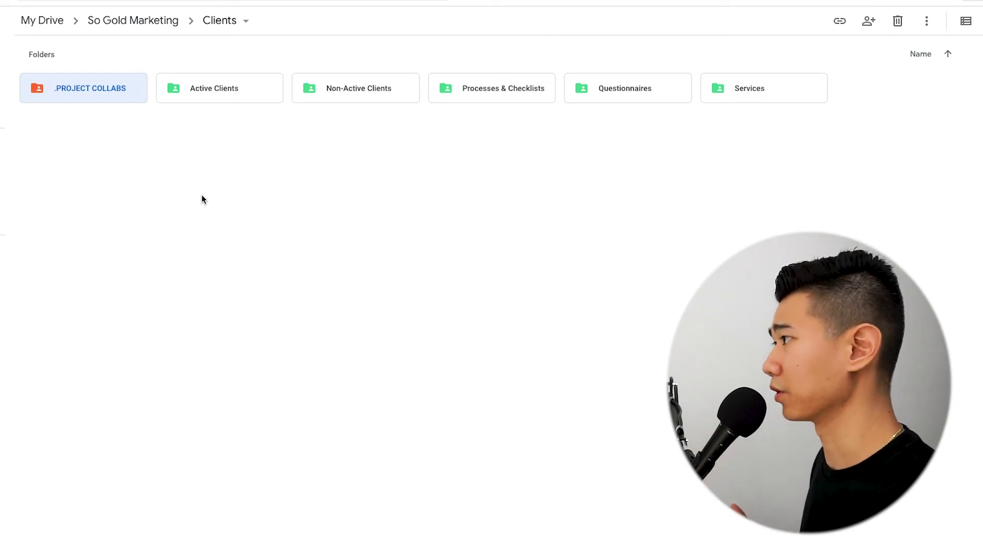
Examine the Active Clients, Processes & Checklists, Questionnaires and Services folders in Clients and return to the So Gold Marketing folder
click(154, 161)
click(254, 97)
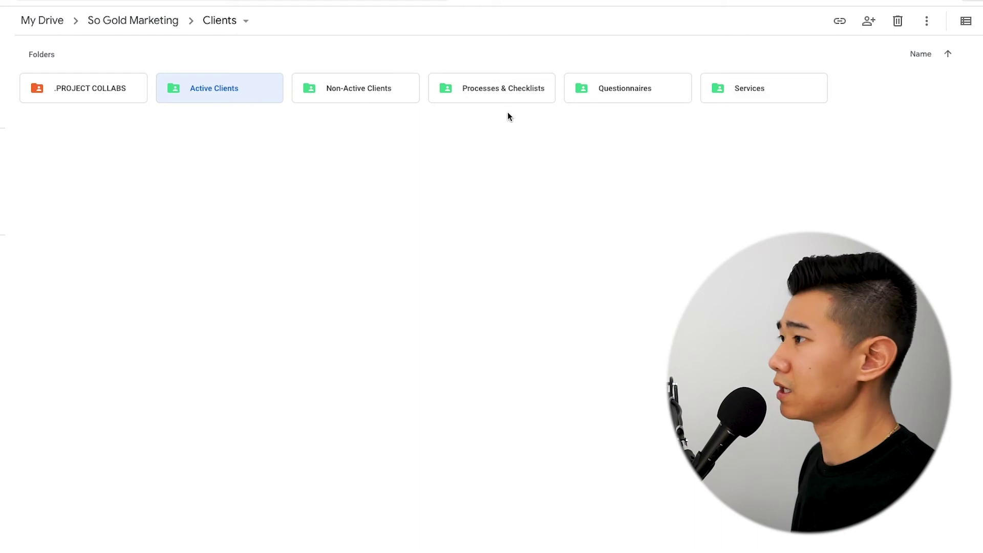
click(503, 97)
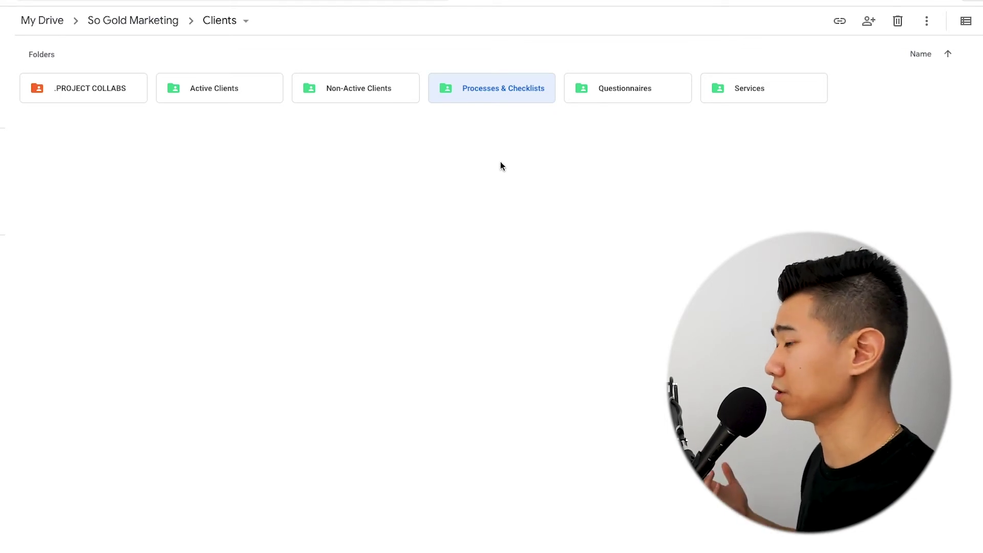
click(594, 99)
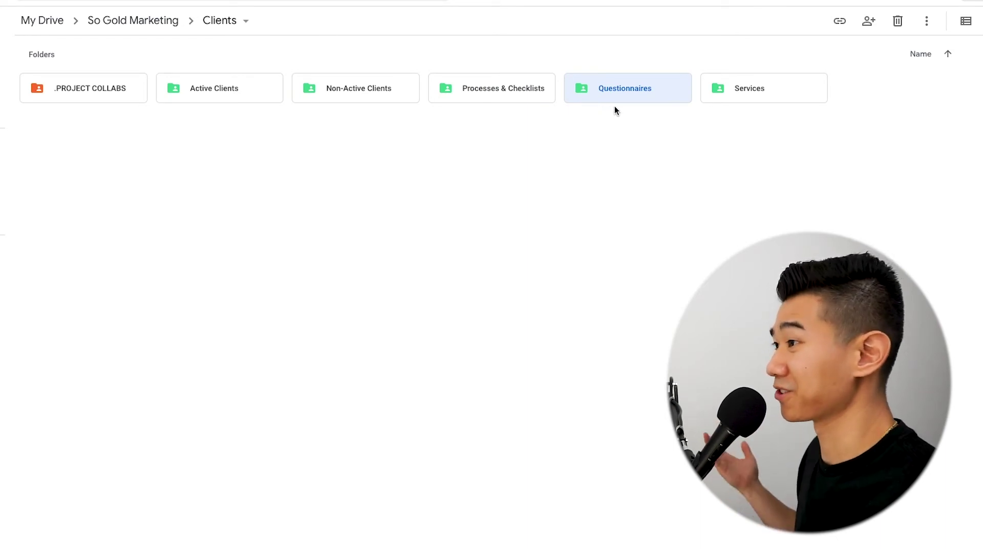
click(766, 93)
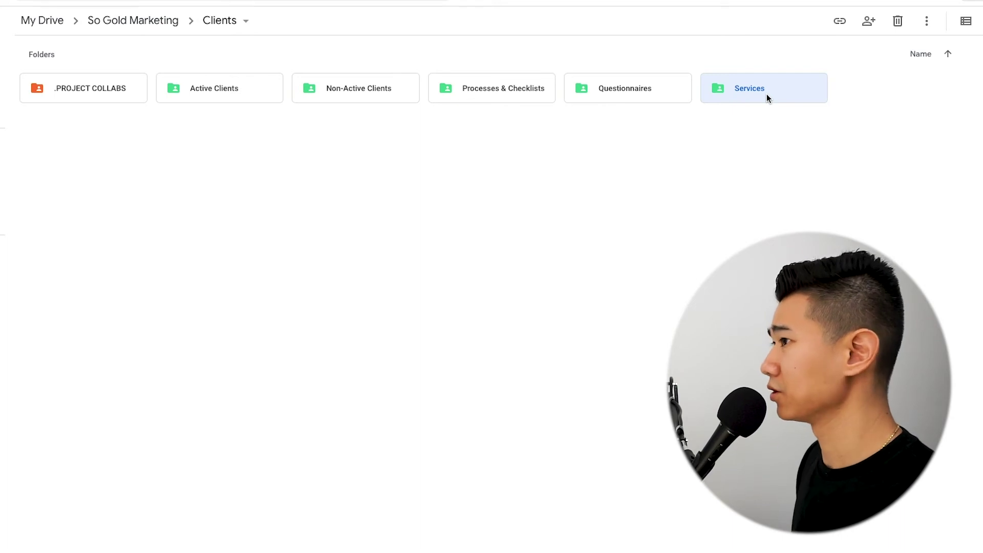
click(750, 165)
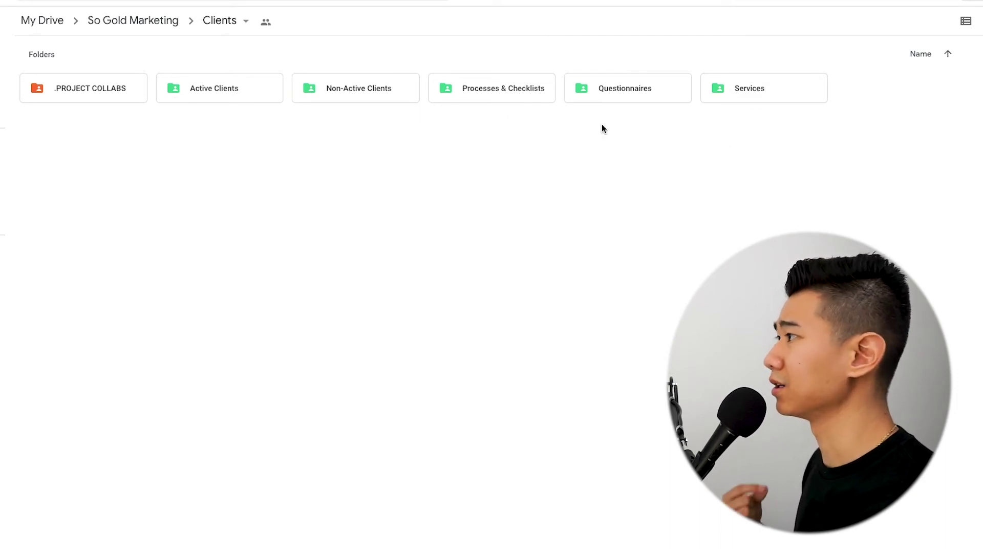
click(161, 28)
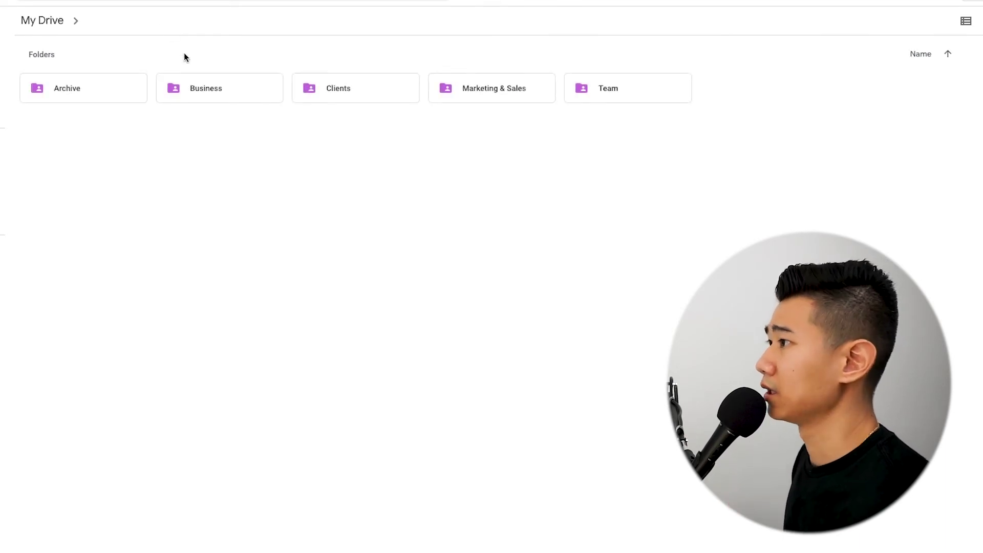
Open the Marketing & Sales folder and point out its Branding and Marketing subfolders
click(481, 100)
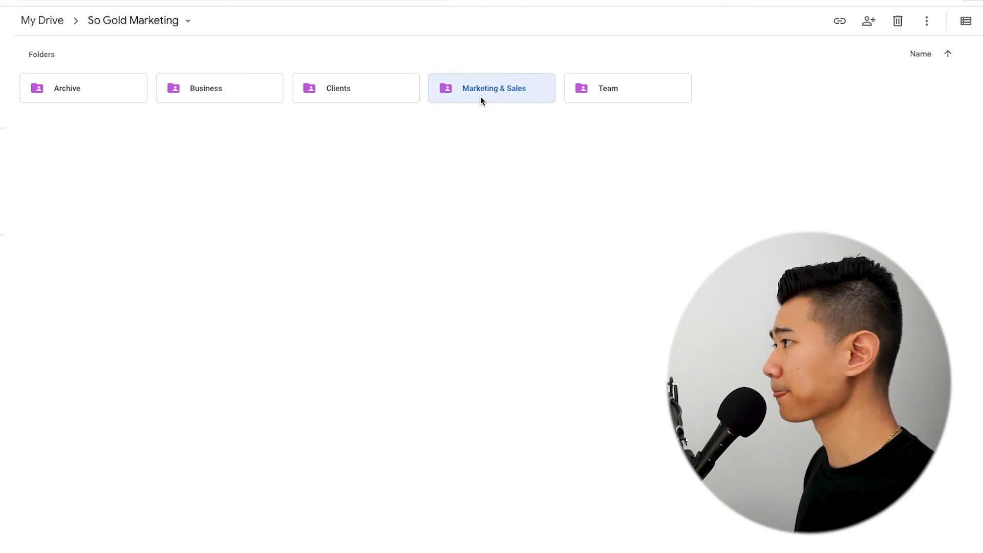
double_click(481, 97)
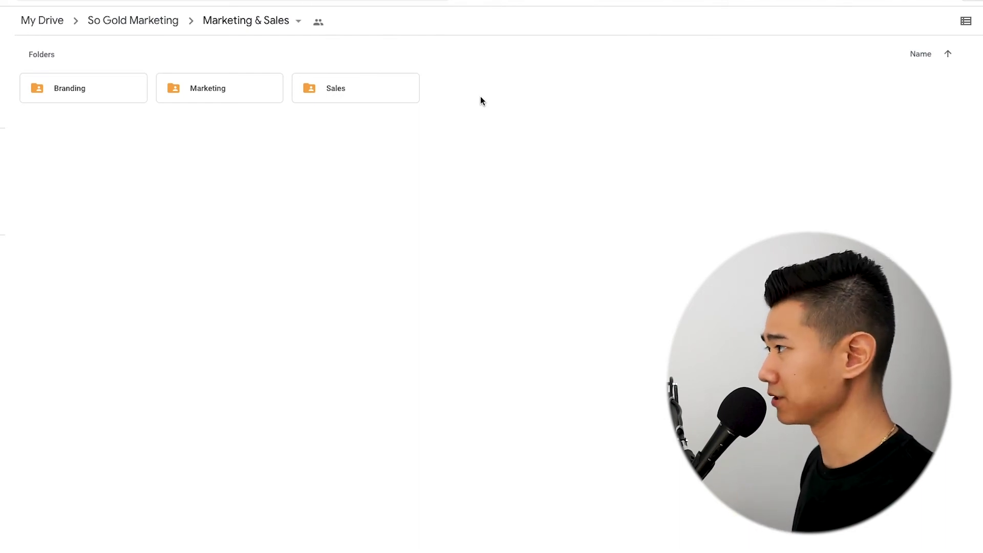
click(88, 88)
click(217, 87)
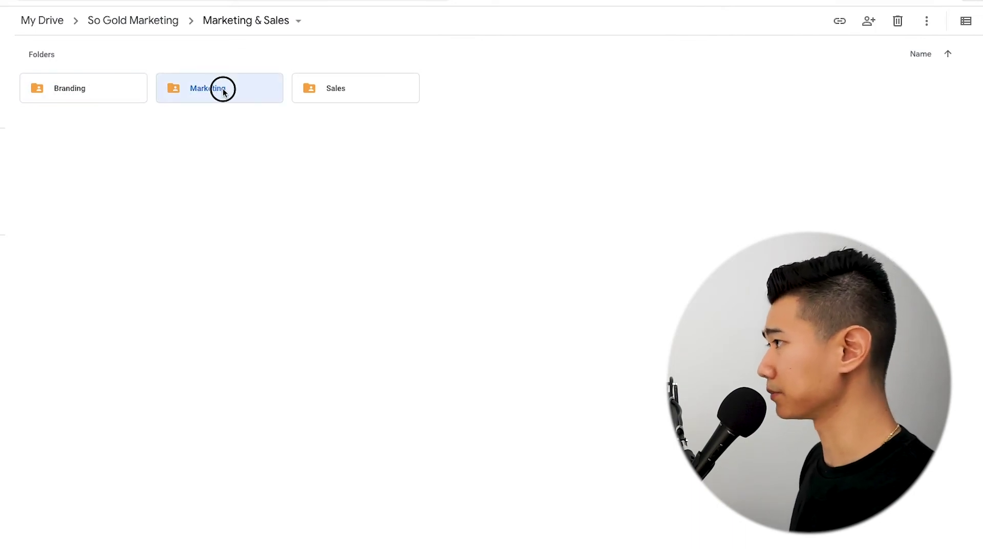
Open the Marketing folder and go through its channel subfolders from Email Marketing to Web Marketing
double_click(222, 90)
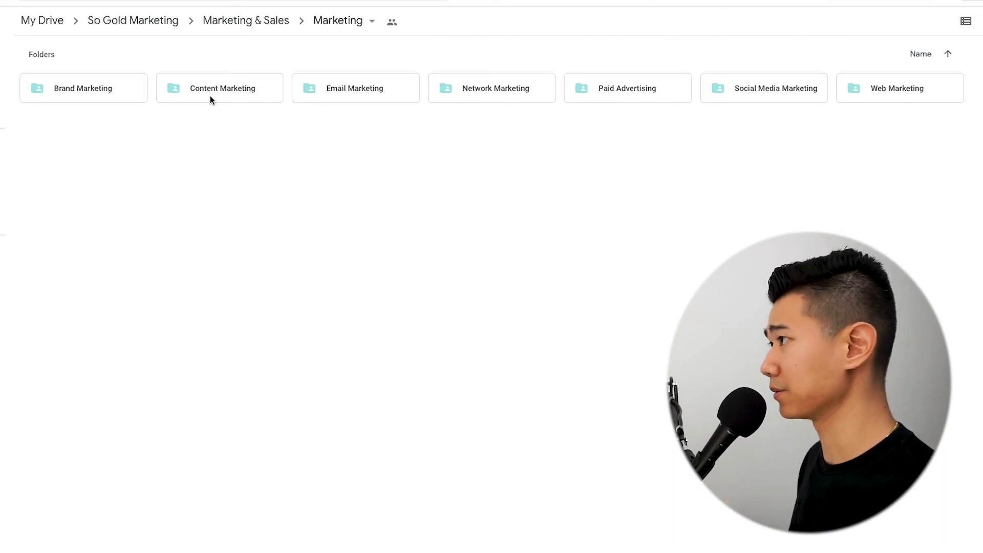
click(358, 91)
click(526, 91)
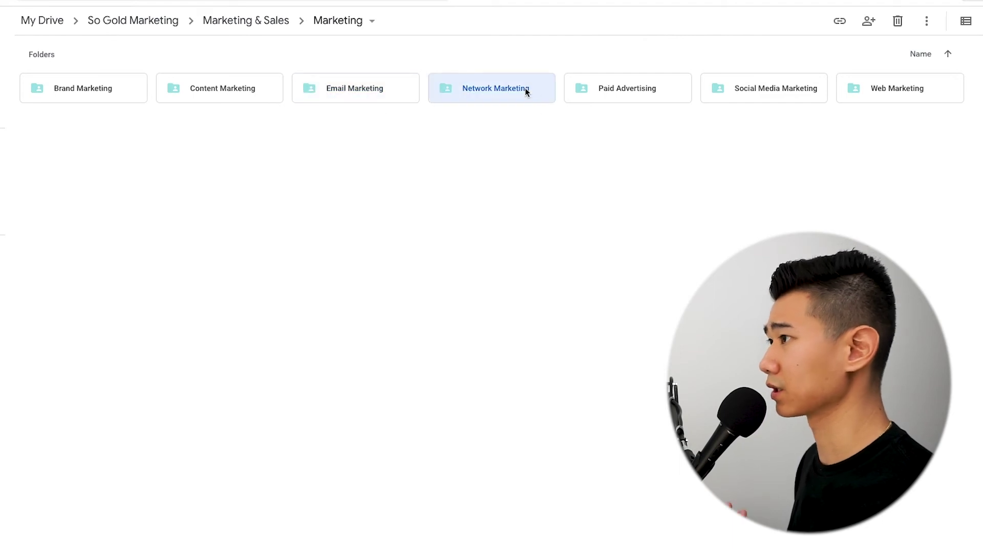
click(616, 87)
click(813, 91)
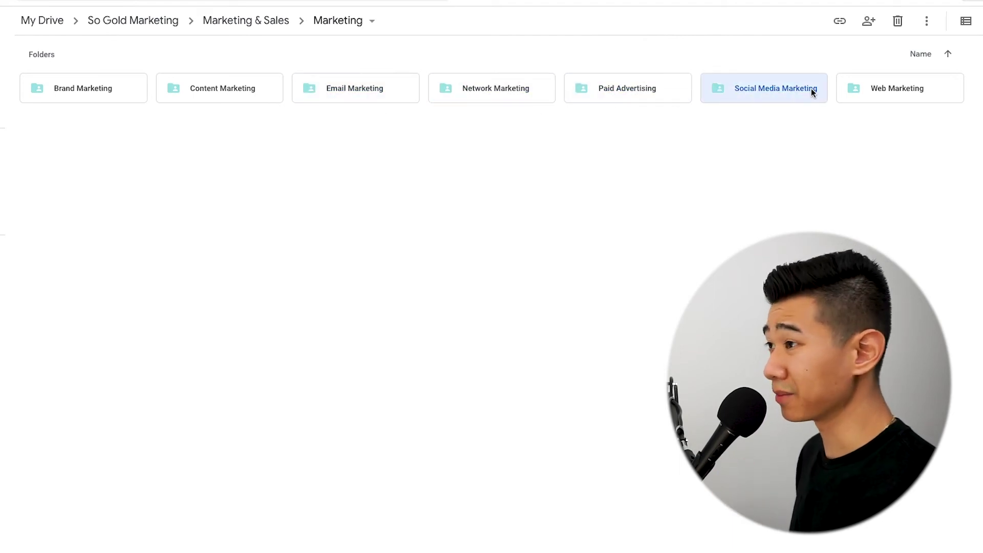
click(902, 82)
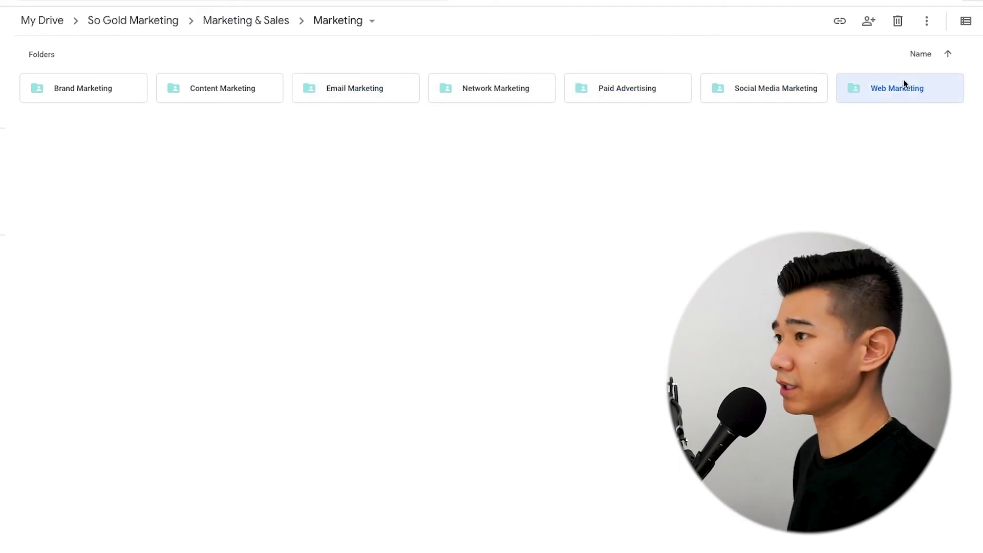
click(896, 136)
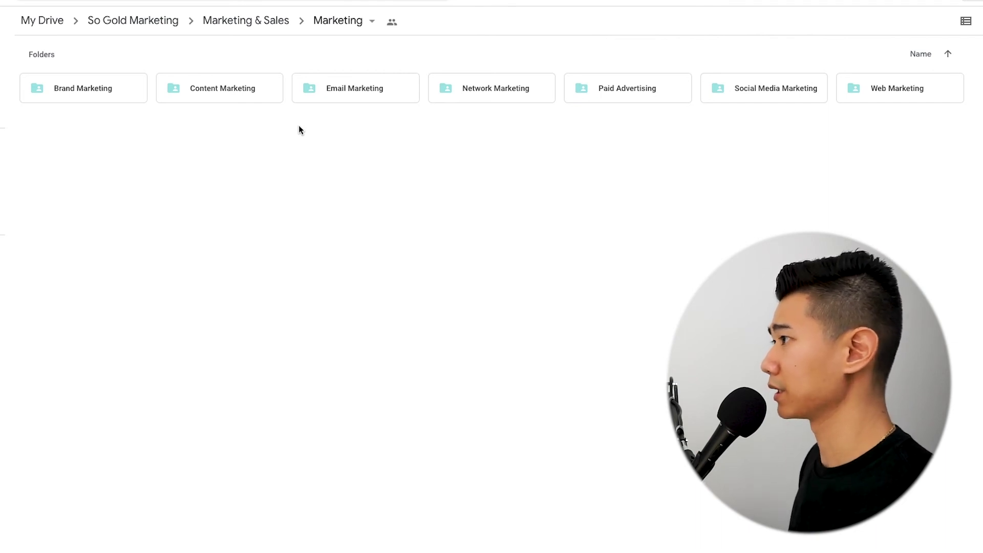
Point out the Email, Network and Social Media Marketing folders again and return to the Marketing & Sales folder
click(358, 92)
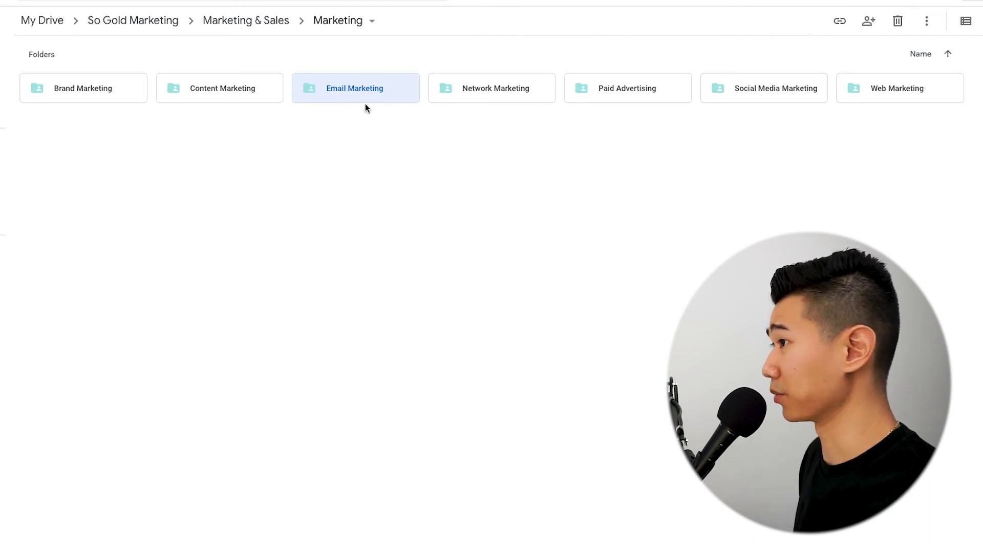
click(518, 94)
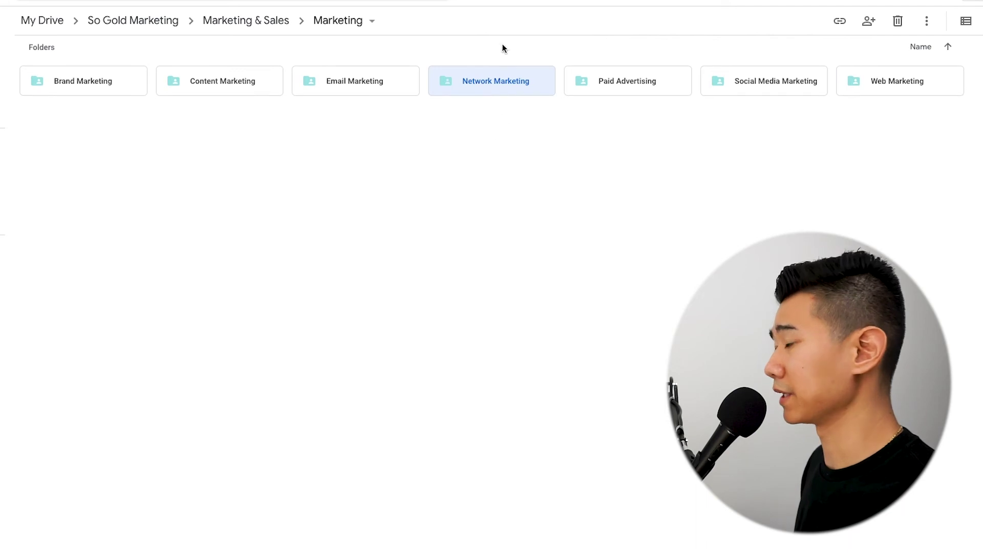
click(578, 141)
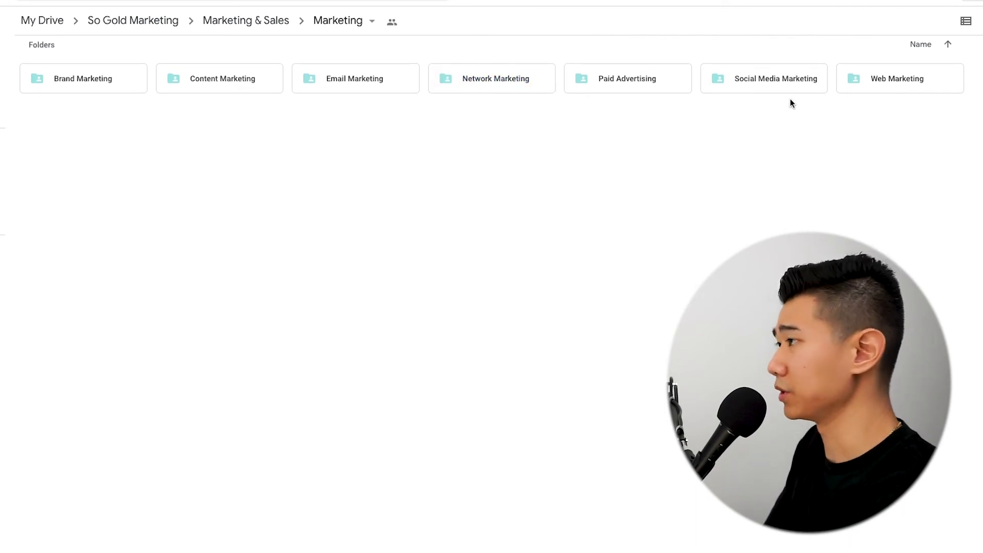
click(778, 81)
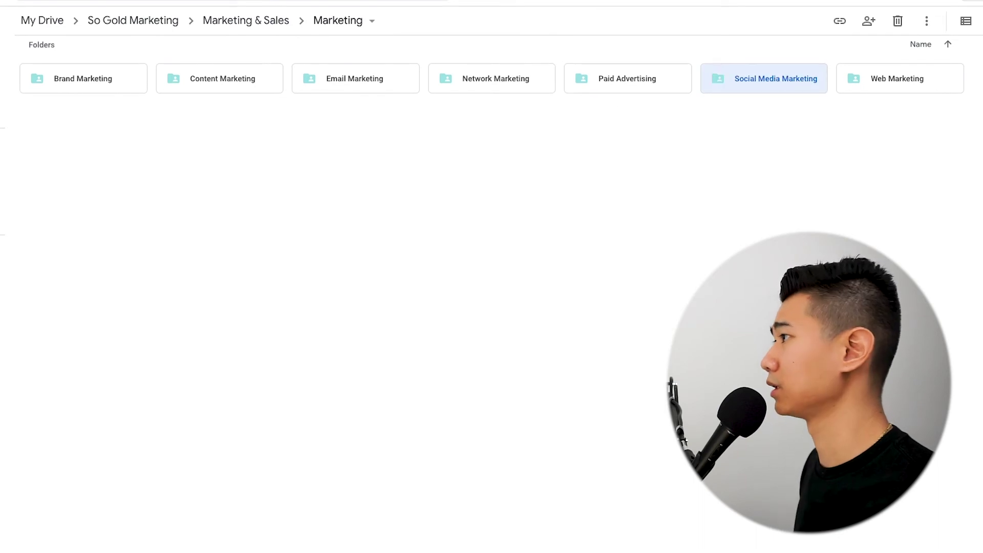
click(243, 27)
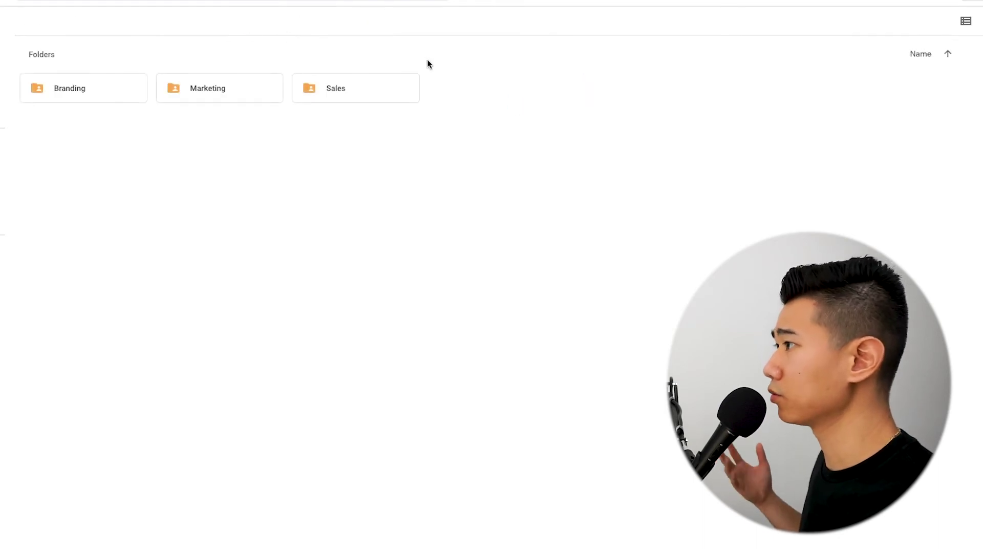
Open the Sales folder, examine its subfolders including Training, and return to the Marketing & Sales folder
double_click(362, 89)
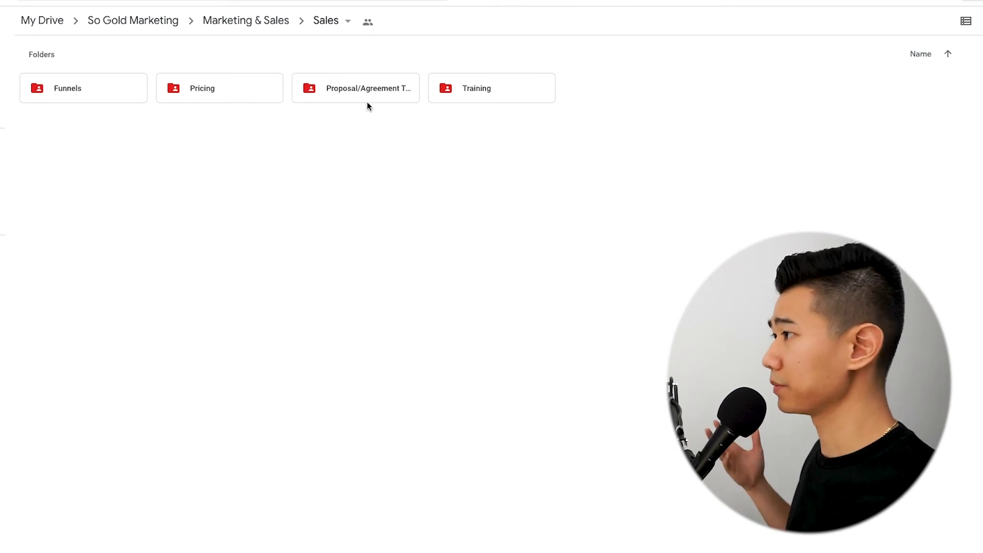
click(496, 99)
click(486, 199)
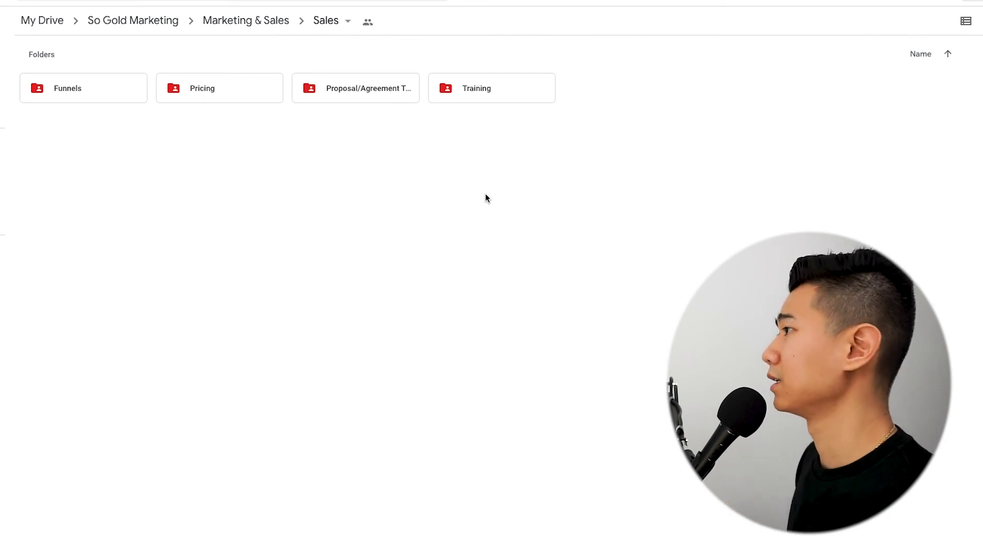
click(263, 28)
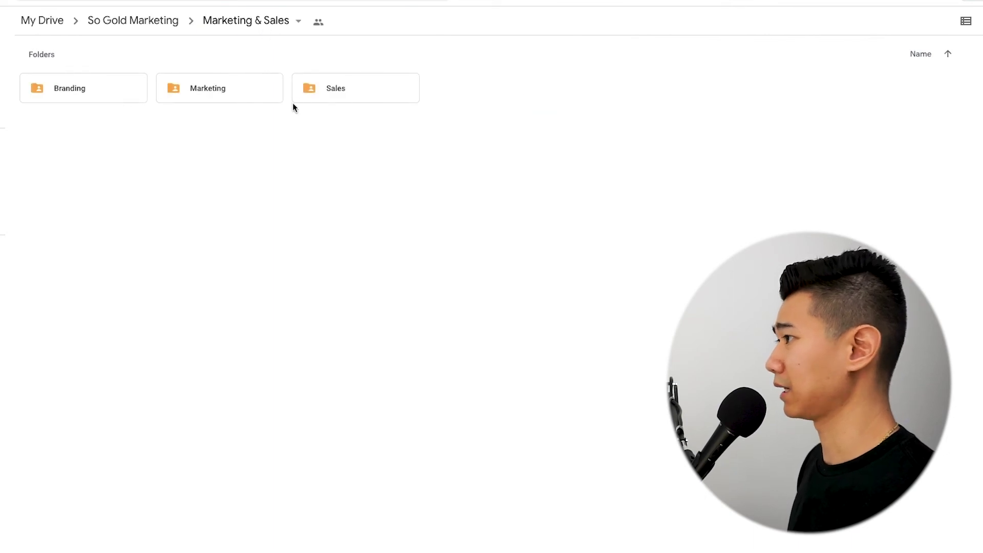
Return to the So Gold Marketing folder and point out the Team folder
click(153, 23)
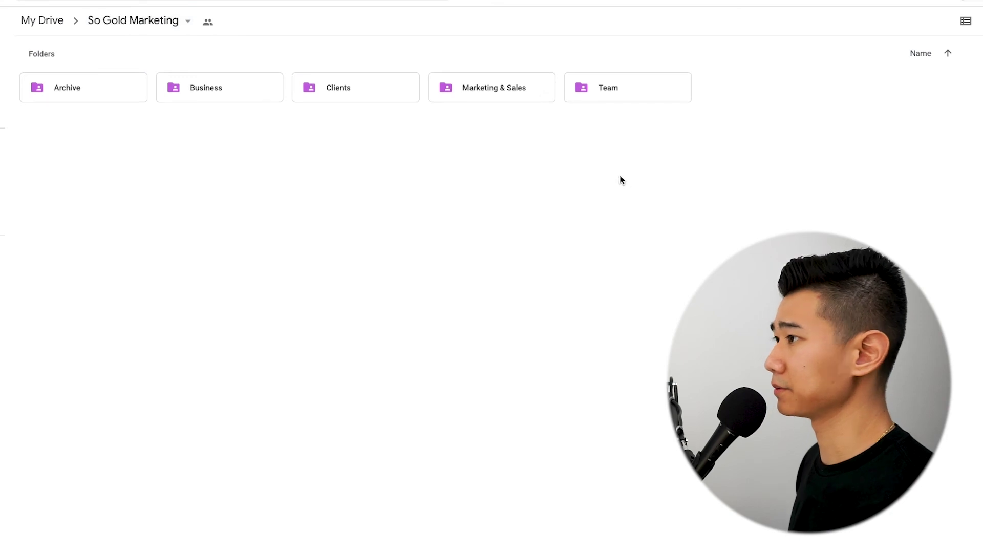
click(611, 87)
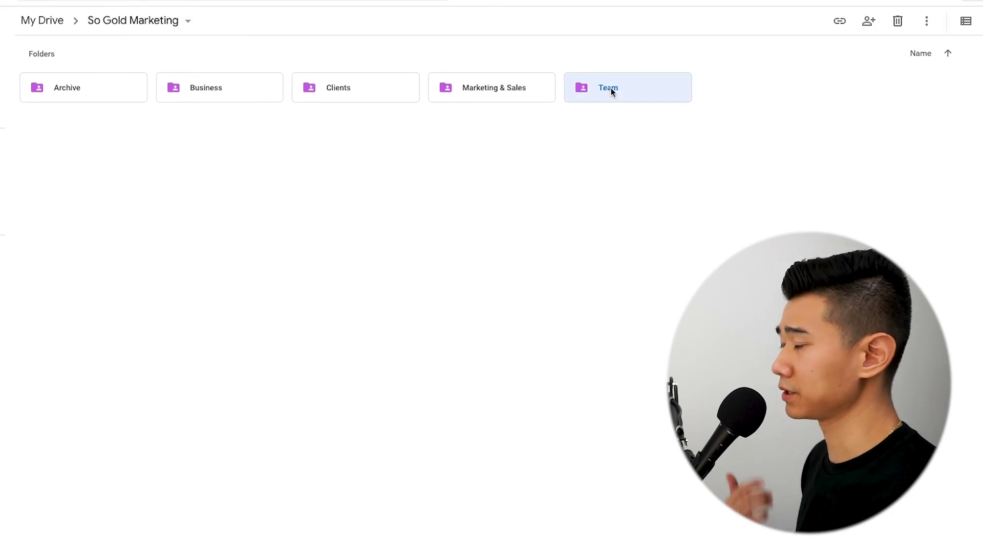
click(615, 150)
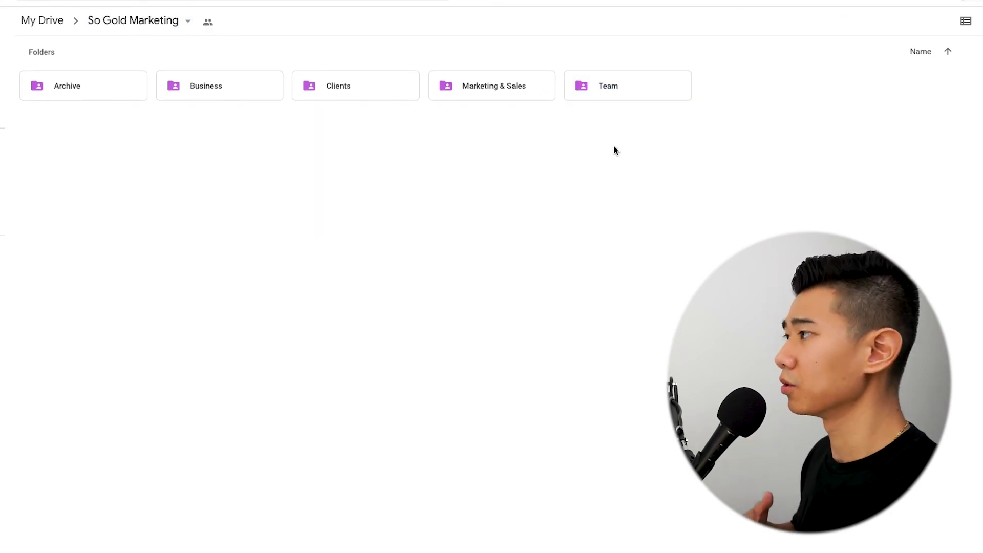